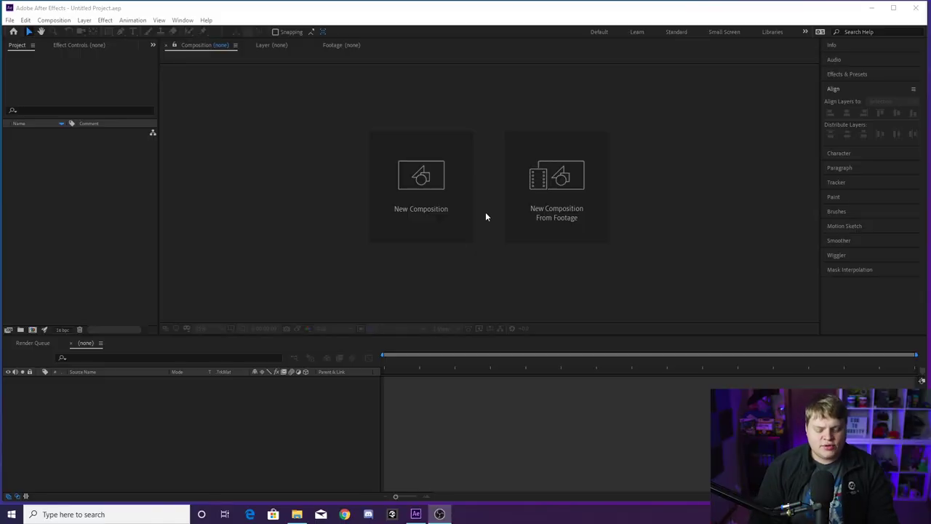
Create a new 1920 × 1080 composition at 60 frames per second with a duration of 0:05:30:00
left_click(465, 303)
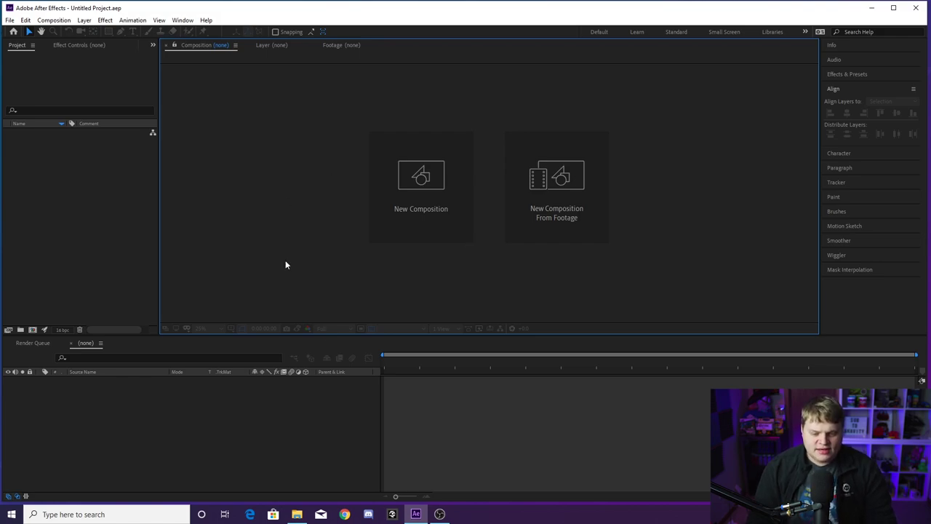
left_click(429, 183)
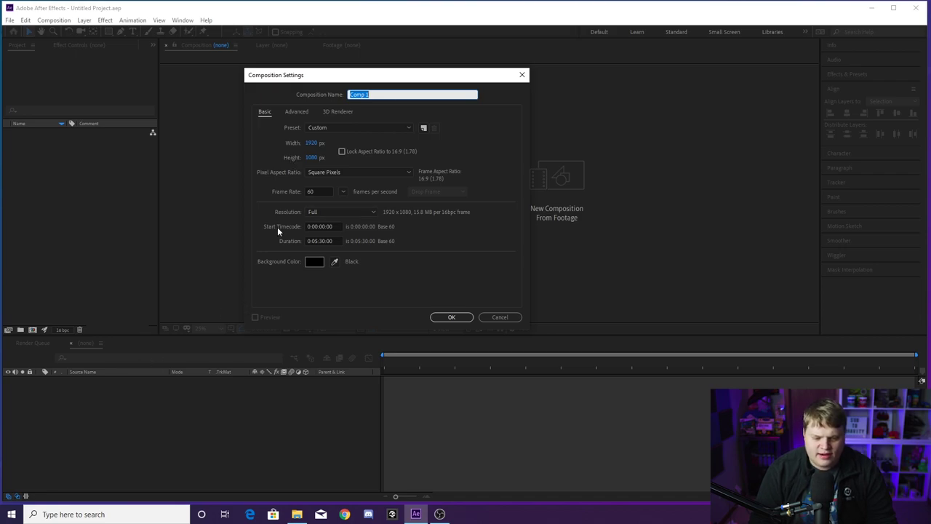
left_click(321, 193)
left_click(279, 197)
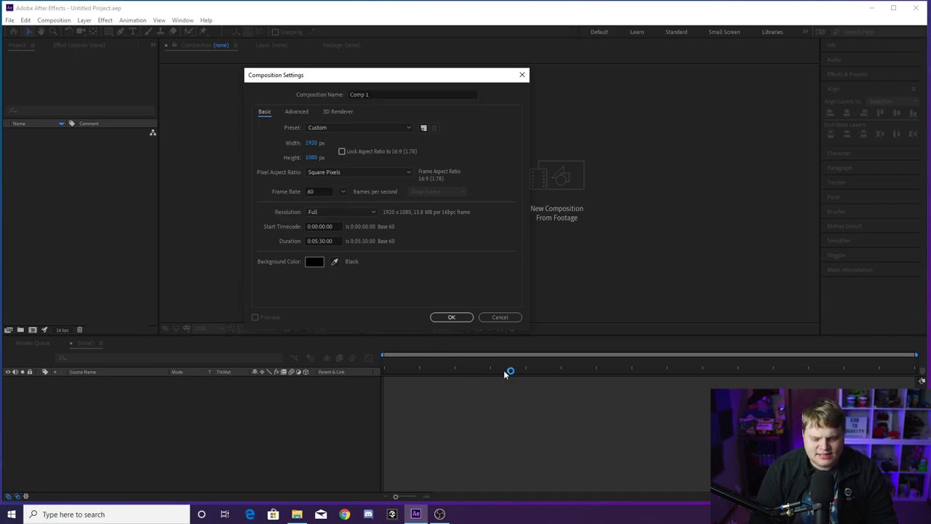
left_click(451, 317)
Turn on the transparency grid for the composition view
key("comma")
key("comma")
left_click(372, 329)
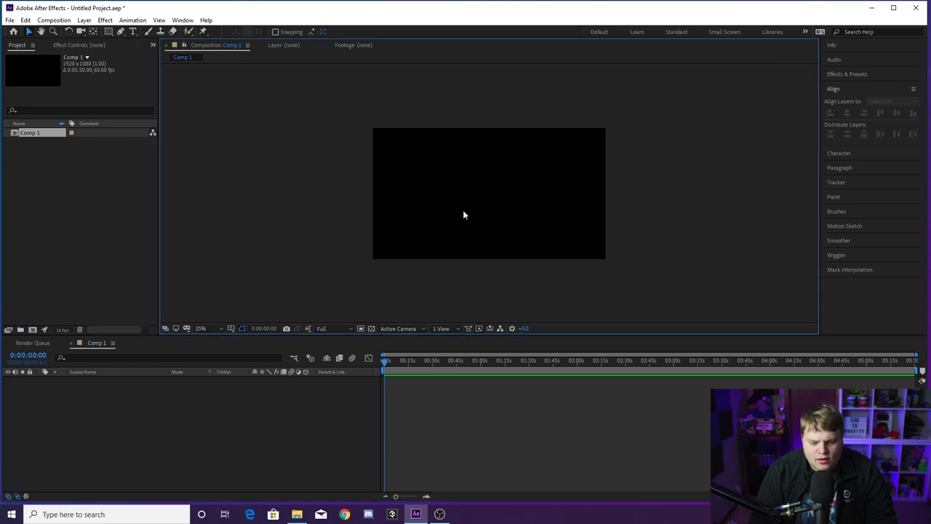
left_click(371, 329)
left_click(372, 329)
left_click(371, 329)
left_click(372, 329)
left_click(372, 328)
left_click(372, 329)
left_click(372, 329)
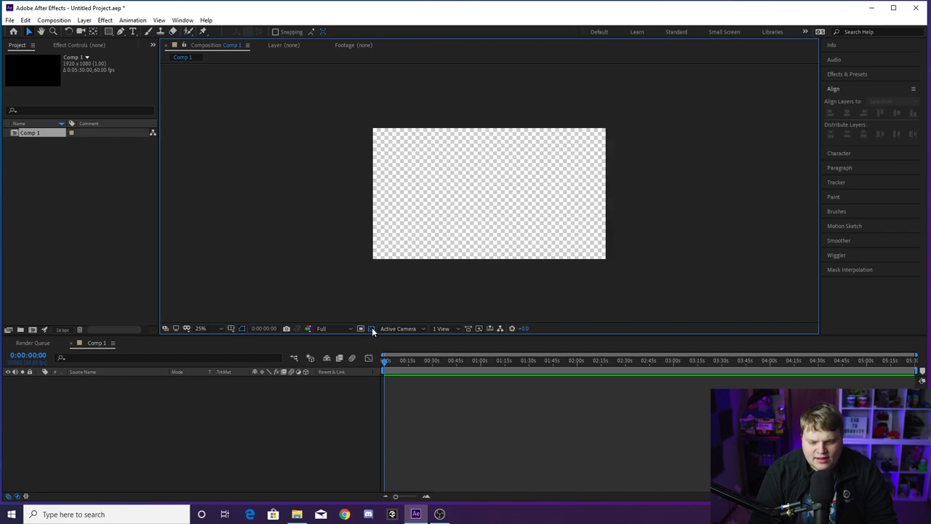
key("period")
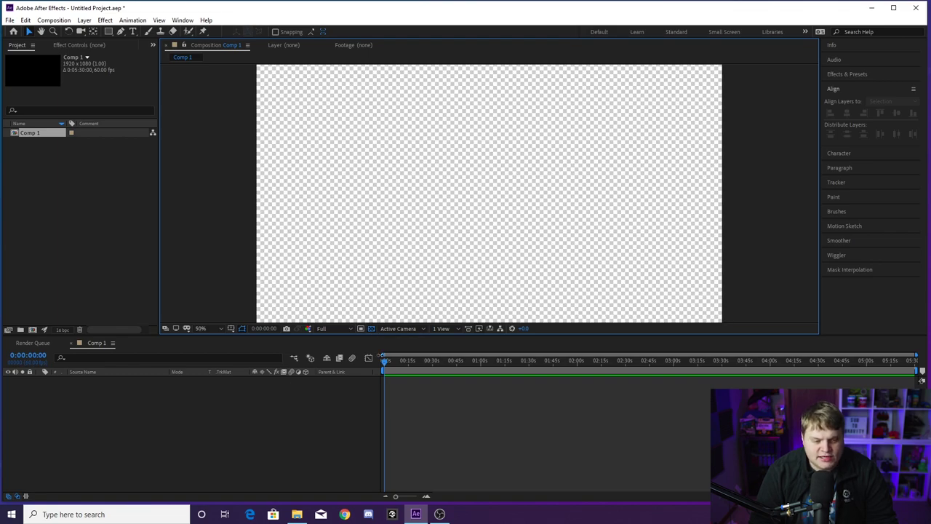
Create a 1920 × 1080 solid layer in dark green (about #306917)
left_click(84, 20)
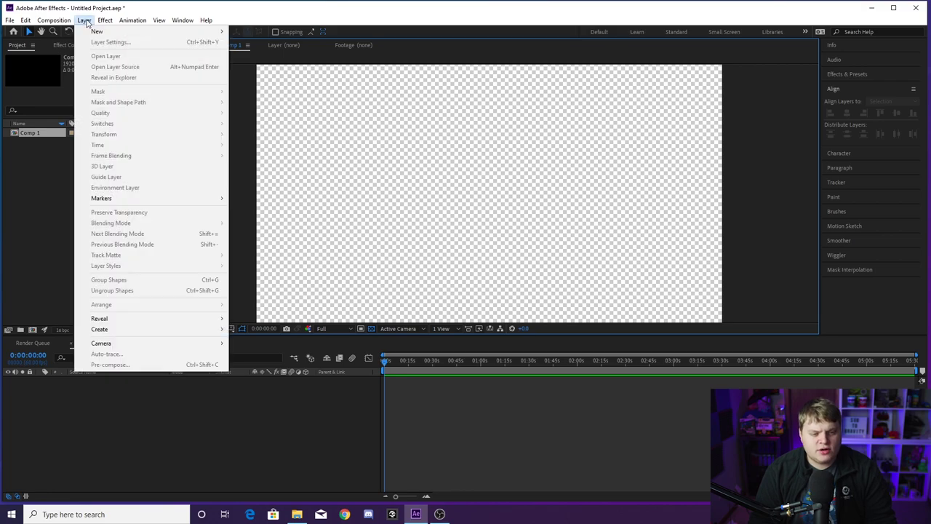
mouse_move(98, 32)
left_click(282, 47)
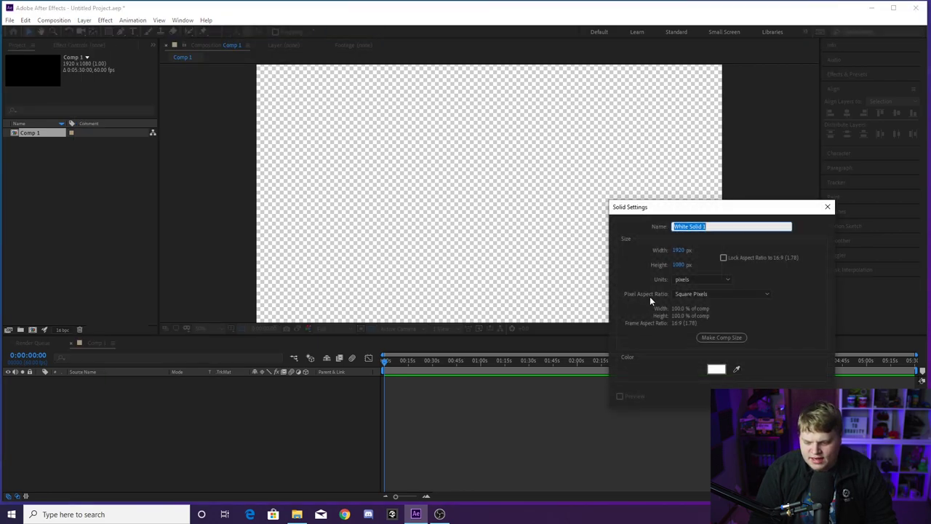
left_click(716, 369)
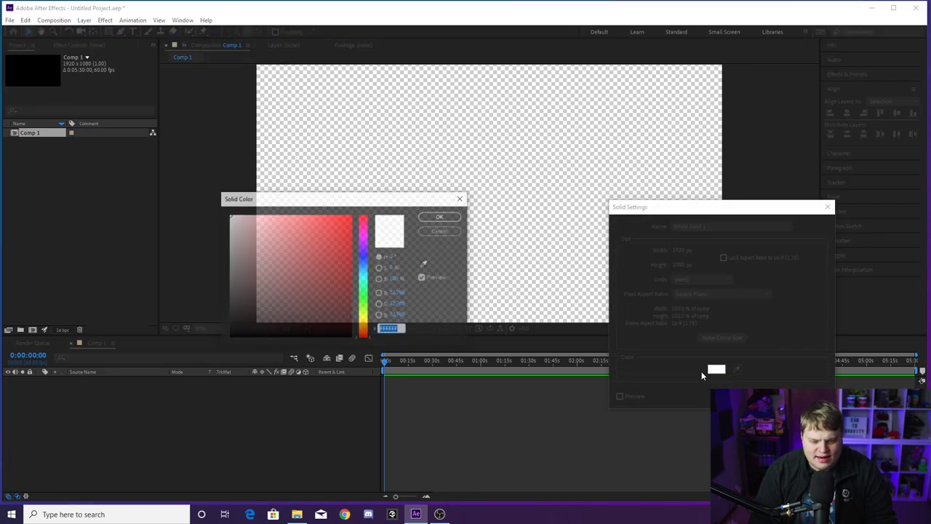
left_click(363, 303)
left_click_drag(313, 278, 325, 287)
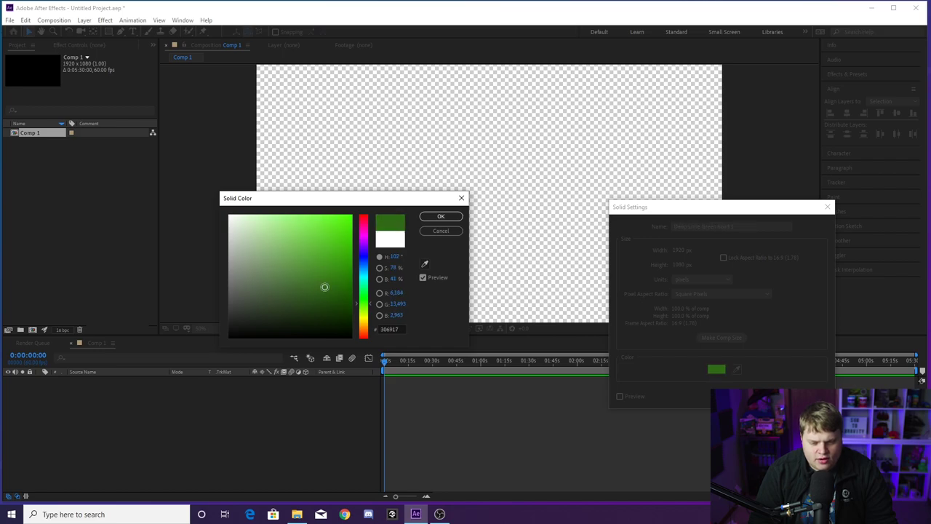
left_click(441, 216)
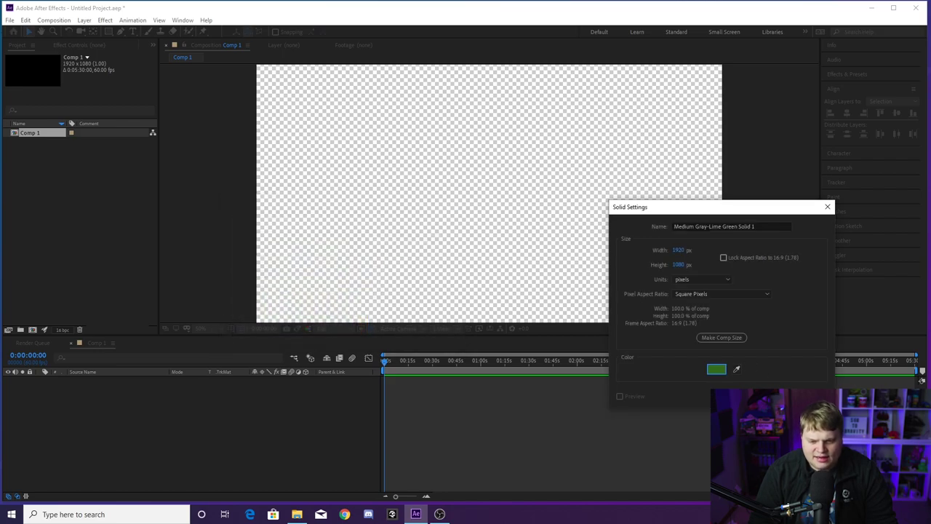
key("Return")
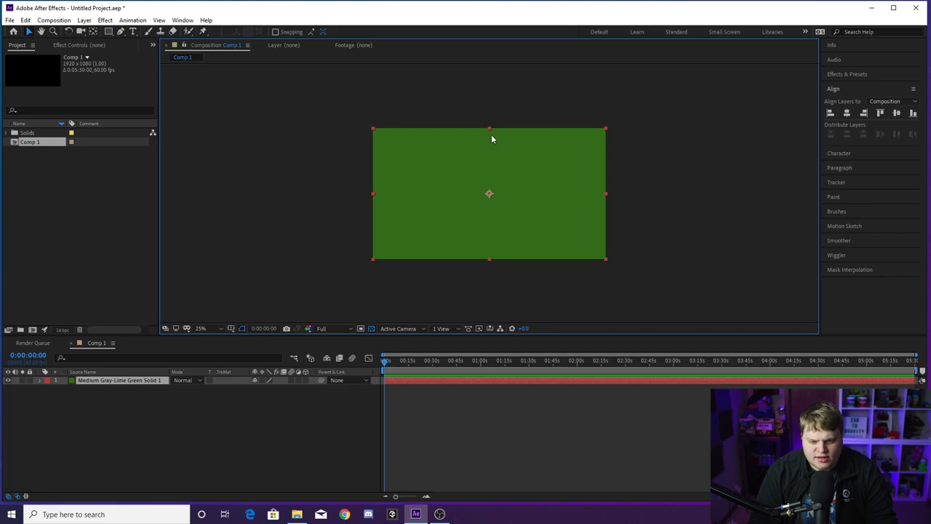
Squash the dark green solid vertically into a narrow horizontal band across the middle of the frame
left_click_drag(489, 130, 499, 181)
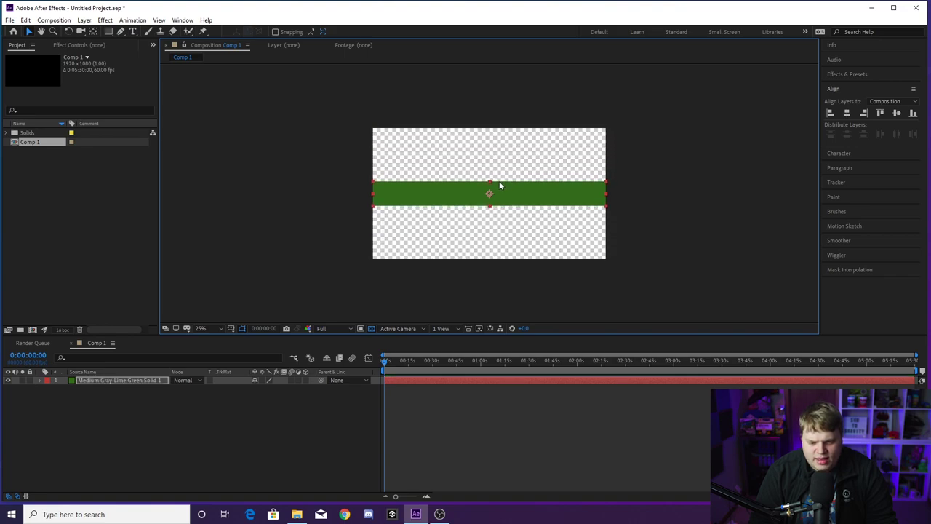
key("period")
left_click(510, 232)
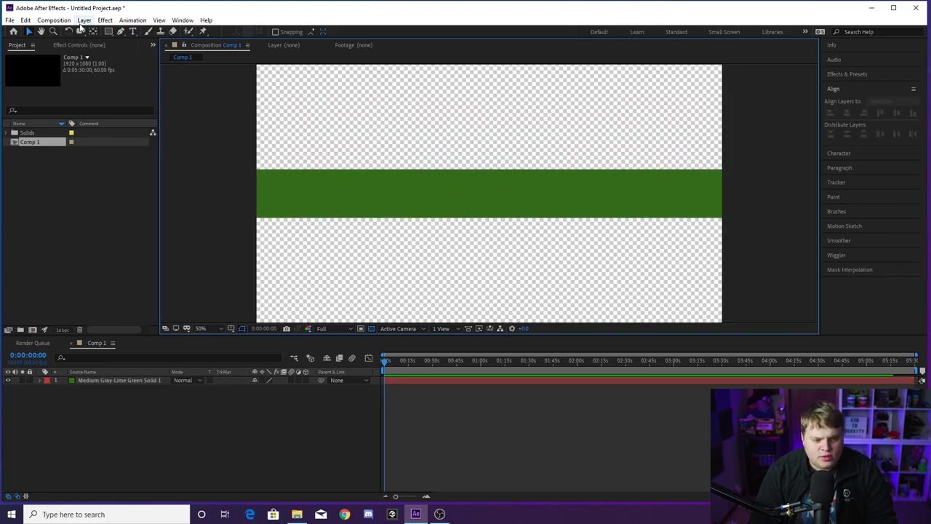
Create a second 1920 × 1080 solid layer in a brighter lime green
left_click(85, 20)
mouse_move(102, 30)
left_click(254, 41)
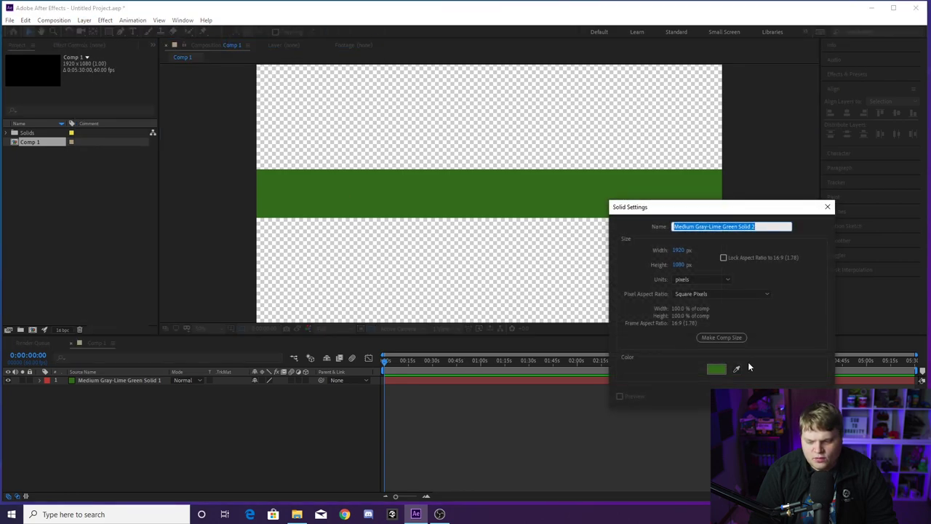
left_click(716, 369)
left_click_drag(345, 296, 331, 258)
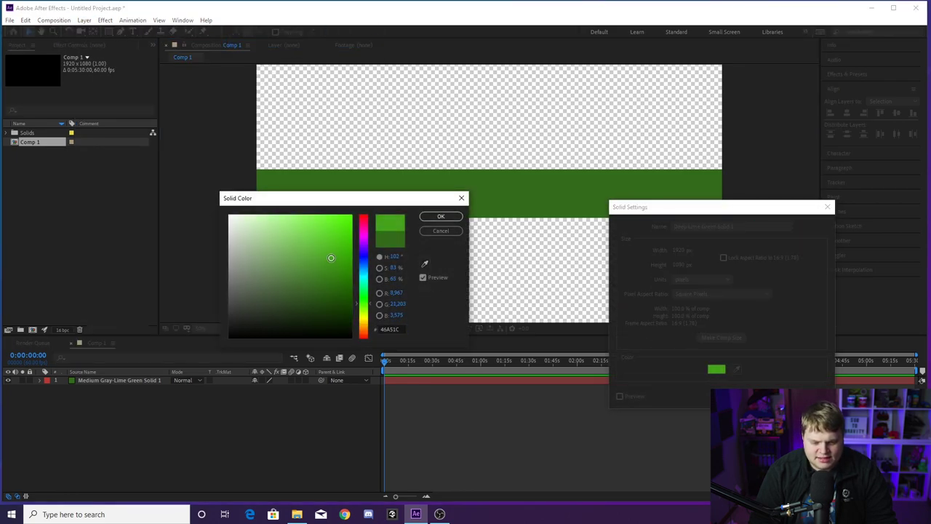
left_click(441, 216)
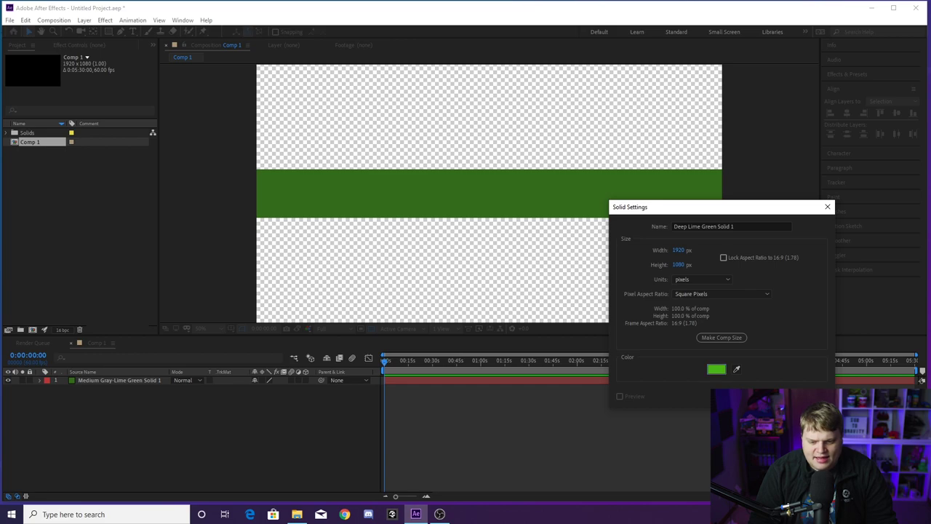
key("Return")
Squash the lime green solid into a thinner band and place it along the lower edge of the dark green band
key("comma")
left_click_drag(488, 131, 505, 214)
key("period")
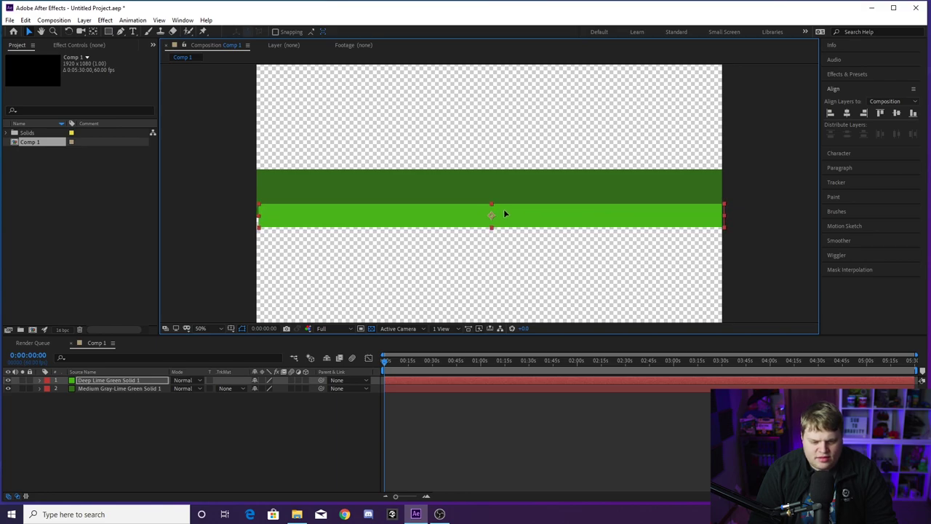
Widen both green bands past the side edges of the frame and nudge the lime band slightly down
left_click_drag(259, 217, 244, 195)
left_click(285, 190)
left_click(325, 239)
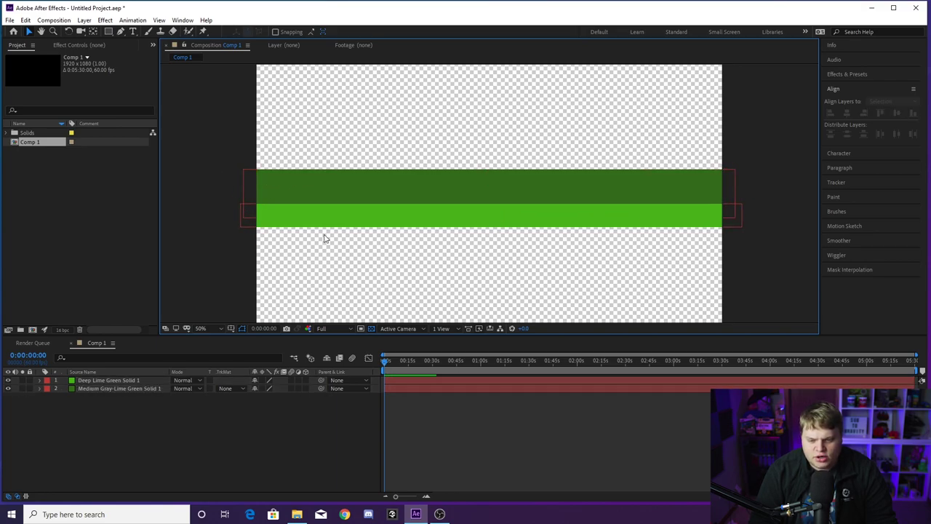
left_click(535, 226)
left_click(455, 245)
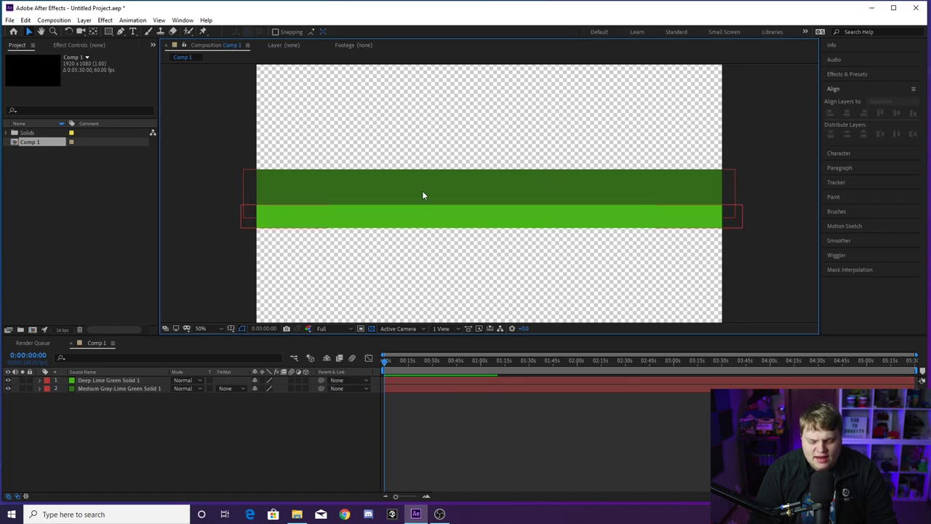
Pre-compose both solid layers into Pre-comp 1, moving all attributes into the new composition
scroll(543, 168, "down", 2)
scroll(352, 283, "up", 2)
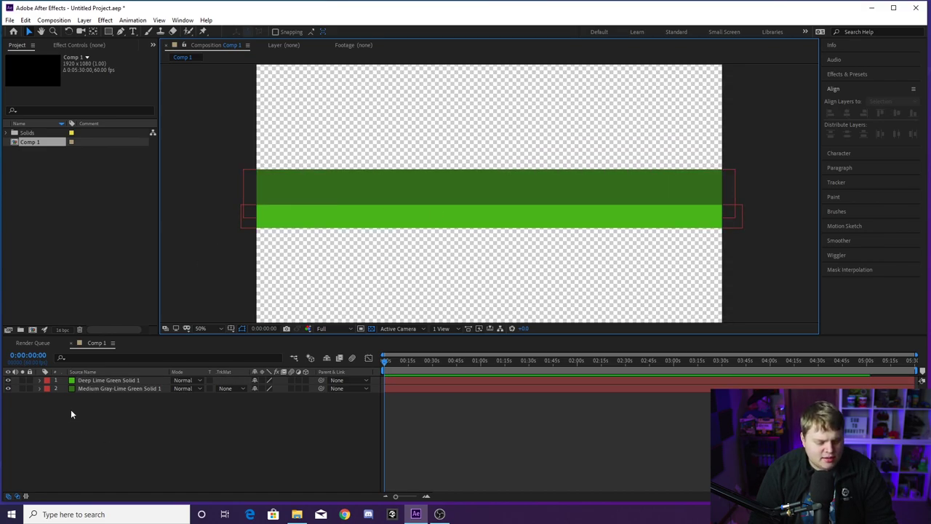
left_click(100, 389)
key("ctrl+a")
right_click(144, 389)
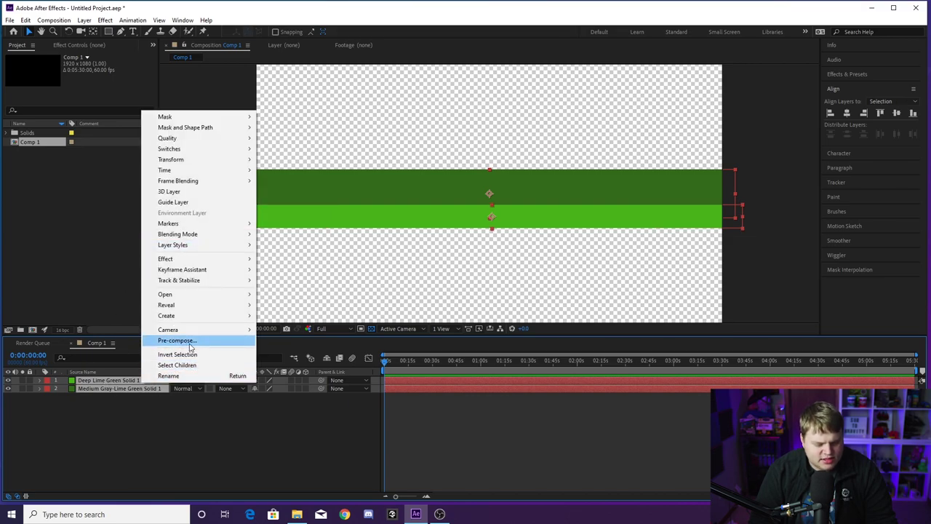
left_click(117, 394)
key("ctrl+a")
right_click(124, 381)
left_click(149, 339)
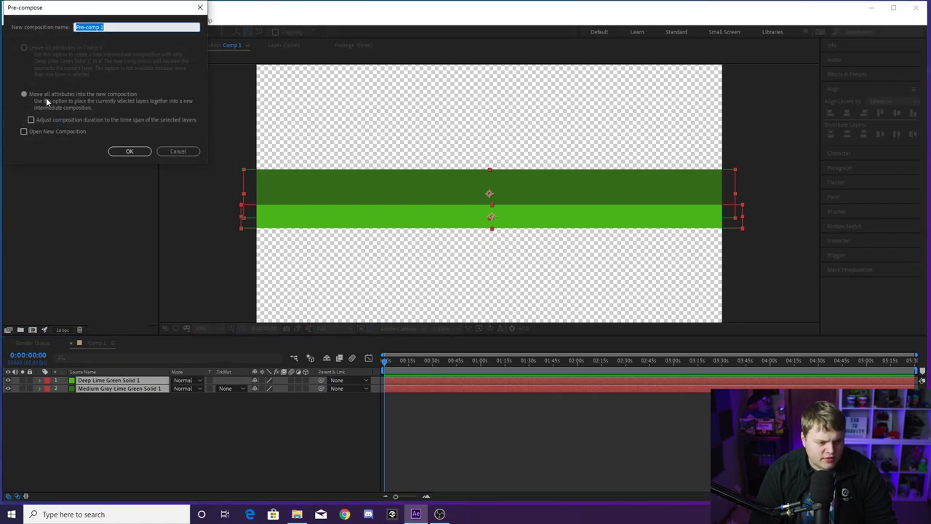
left_click(133, 154)
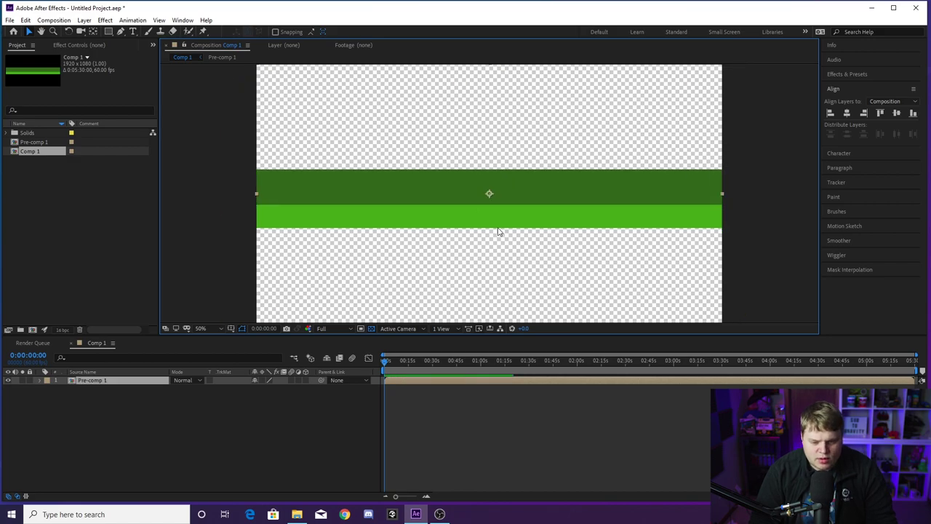
Rotate the pre-composed bands counterclockwise to a diagonal of about -51°
key("comma")
left_click(68, 32)
left_click_drag(514, 128, 505, 89)
Stretch the pre-comp lengthwise to about 165% and move it off the frame's upper-left corner, to about (-236, -156)
left_click(29, 32)
left_click_drag(417, 286, 370, 355)
left_click_drag(489, 252, 347, 108)
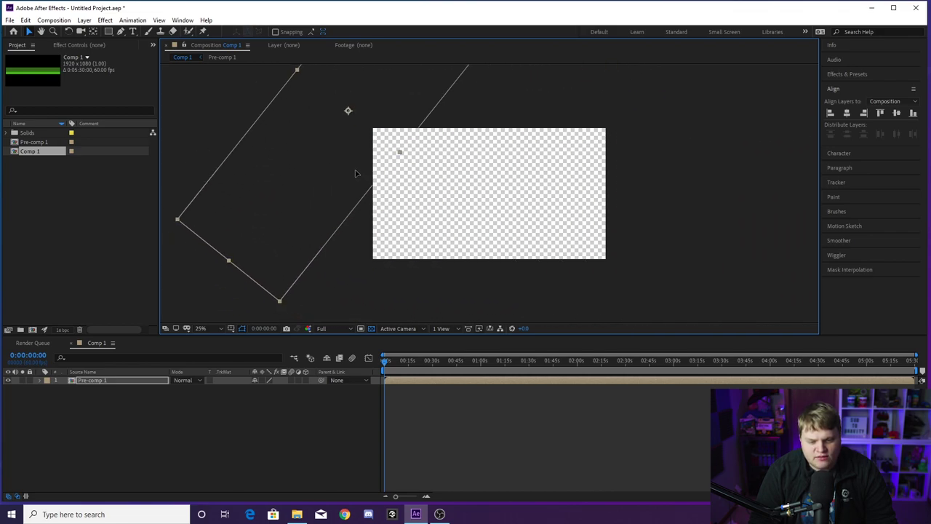
left_click(324, 426)
key("space")
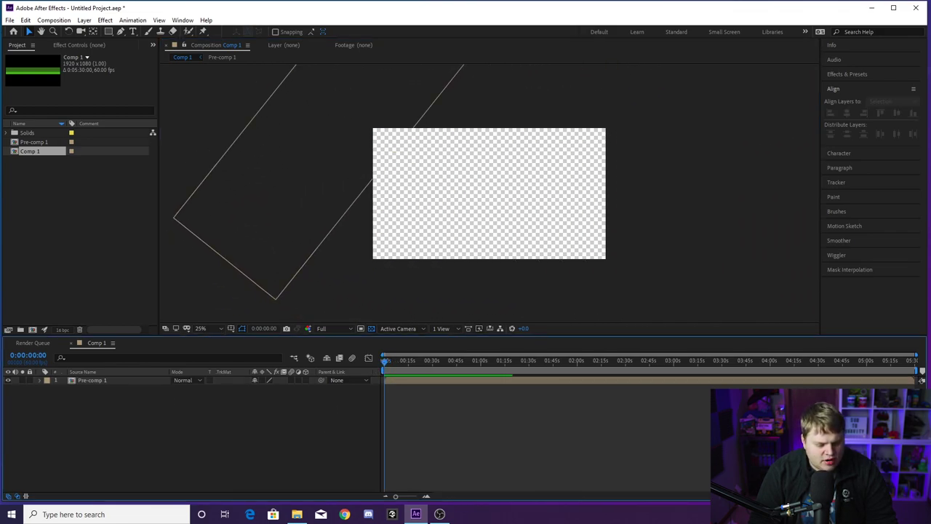
Set a position keyframe for the pre-comp at the start of the timeline
left_click(39, 380)
left_click(48, 389)
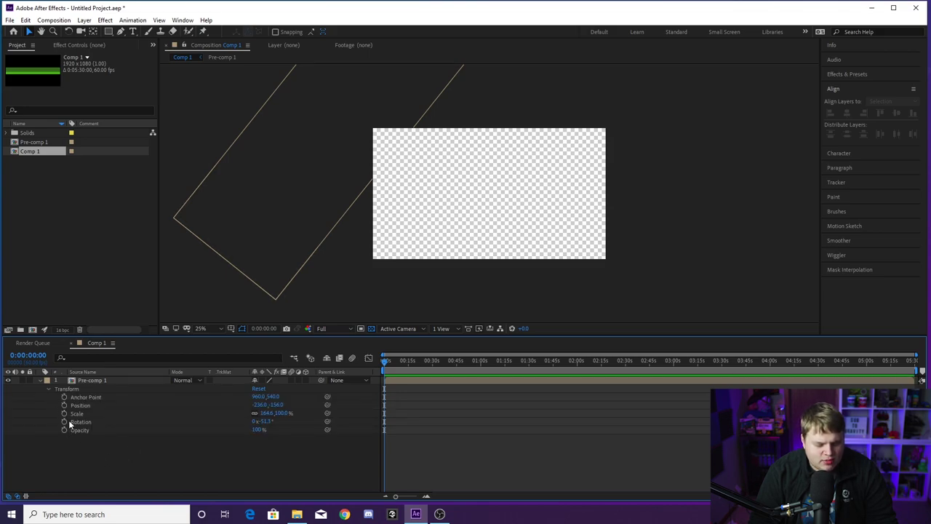
left_click(64, 405)
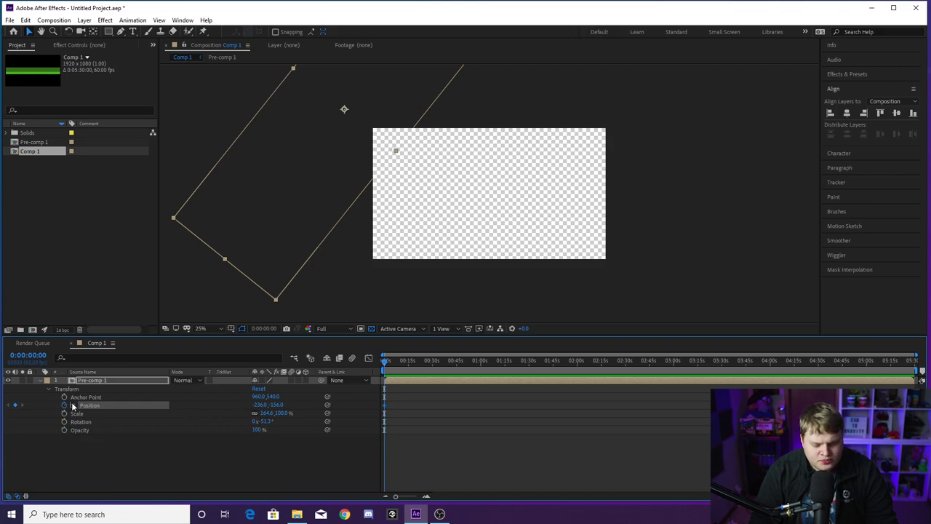
About 30 frames in, move the pre-comp diagonally across and beyond the frame's lower-right corner to (2284, 1156), adding a second position keyframe
left_click(426, 497)
left_click(426, 496)
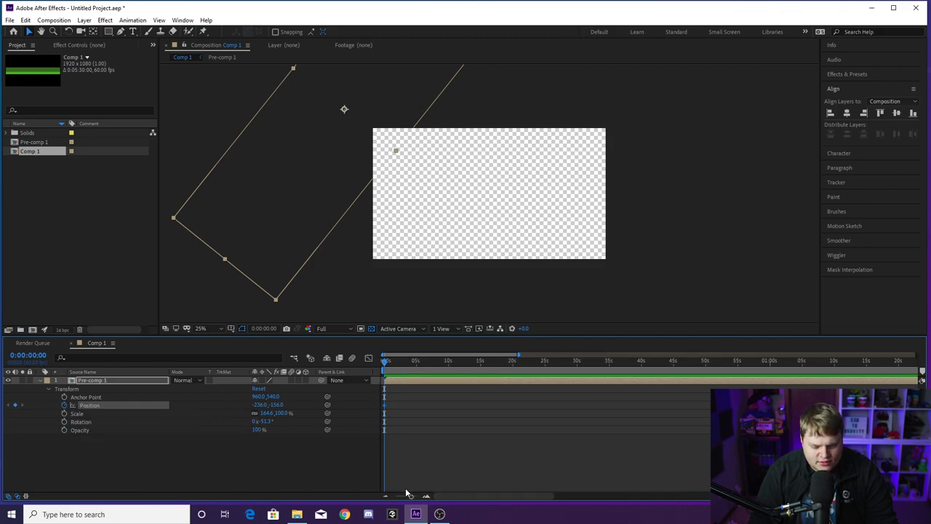
left_click(426, 497)
left_click(426, 496)
left_click(426, 496)
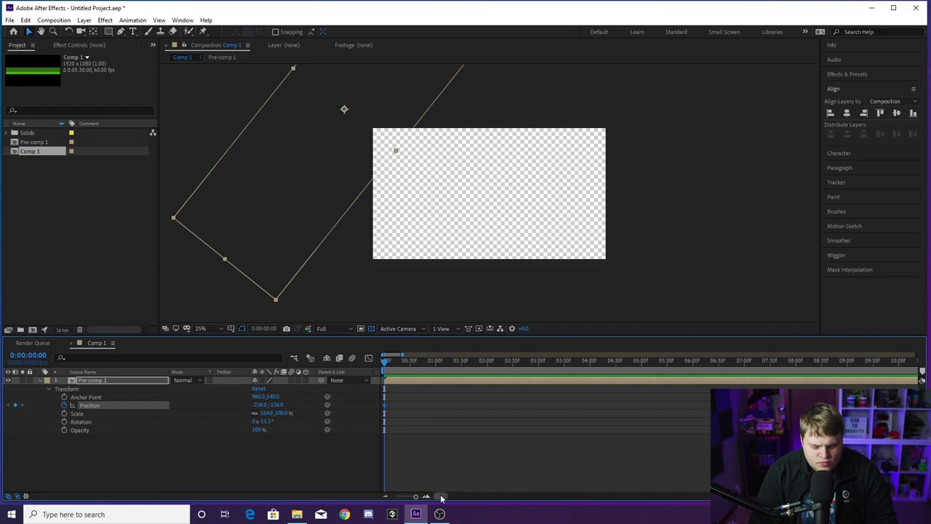
left_click_drag(387, 363, 411, 367)
left_click_drag(326, 151, 632, 313)
Preview the diagonal wipe animation from the start of the timeline
left_click_drag(412, 364, 367, 362)
key("space")
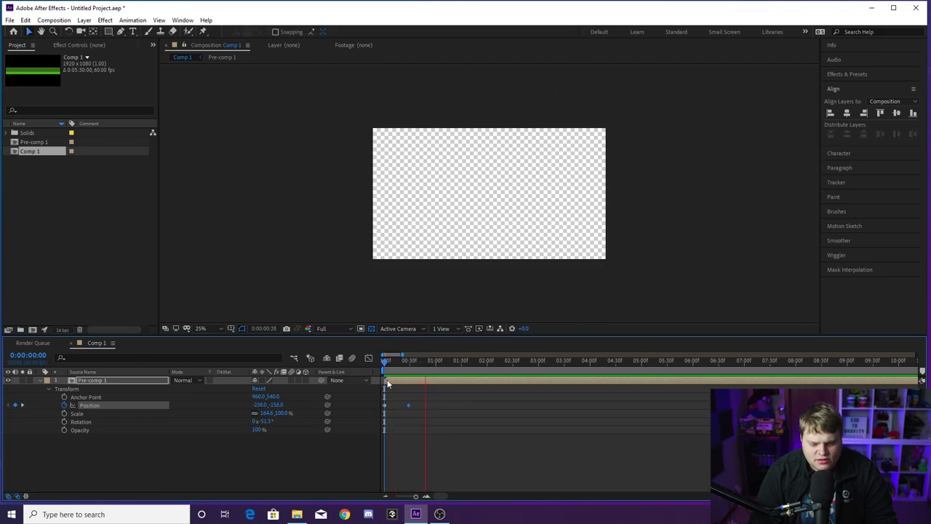
key("space")
left_click_drag(399, 368, 264, 365)
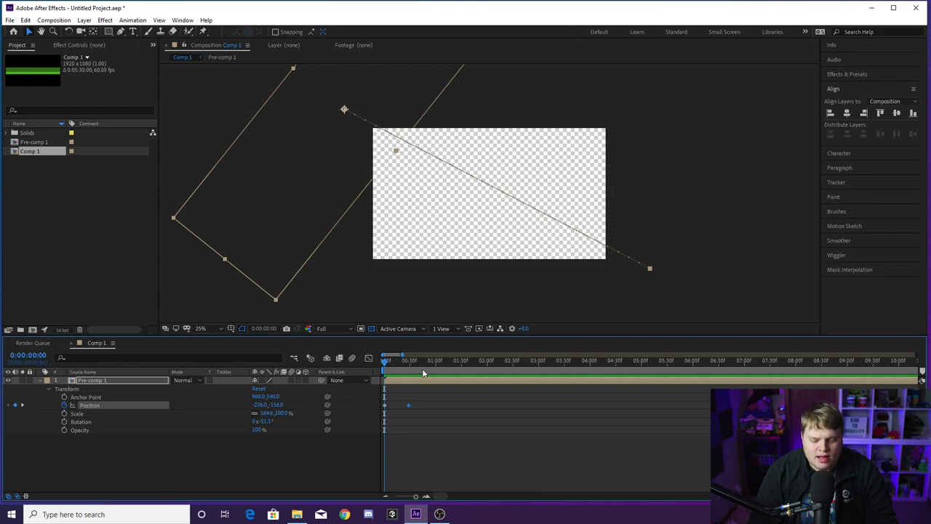
key("space")
key("space")
key("space")
key("space")
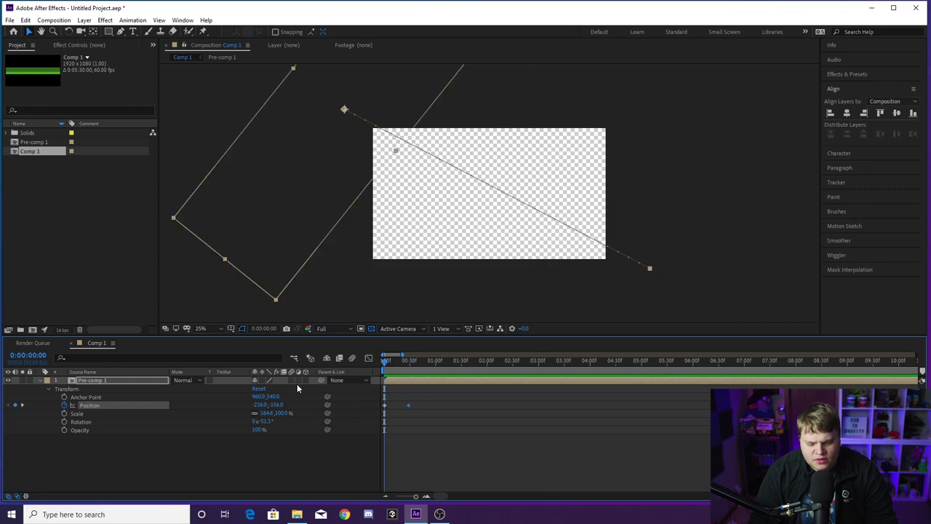
Apply Easy Ease to both position keyframes of the pre-comp
left_click_drag(426, 401, 373, 414)
right_click(409, 406)
mouse_move(463, 405)
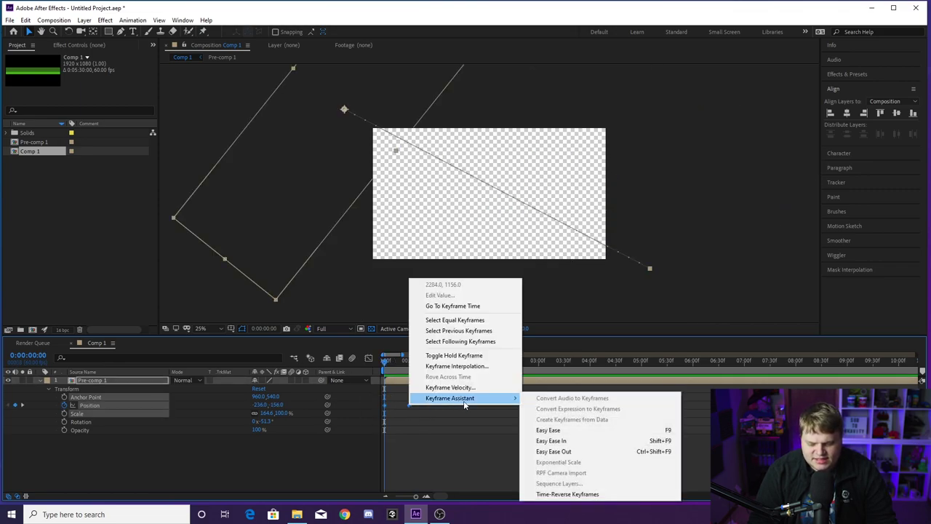
left_click(542, 431)
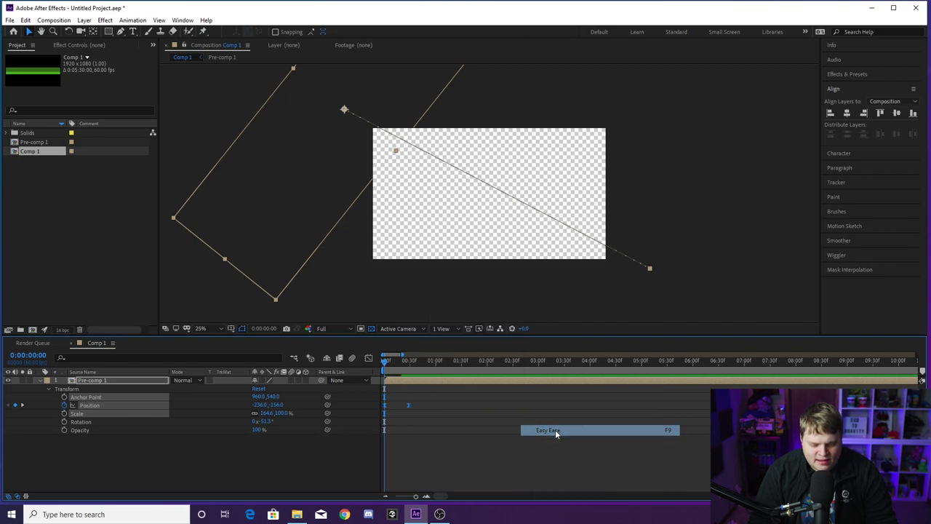
Reshape the pre-comp's position speed graph so the move builds slowly and peaks around frame 23, and preview it
left_click(369, 358)
left_click(427, 497)
left_click(427, 497)
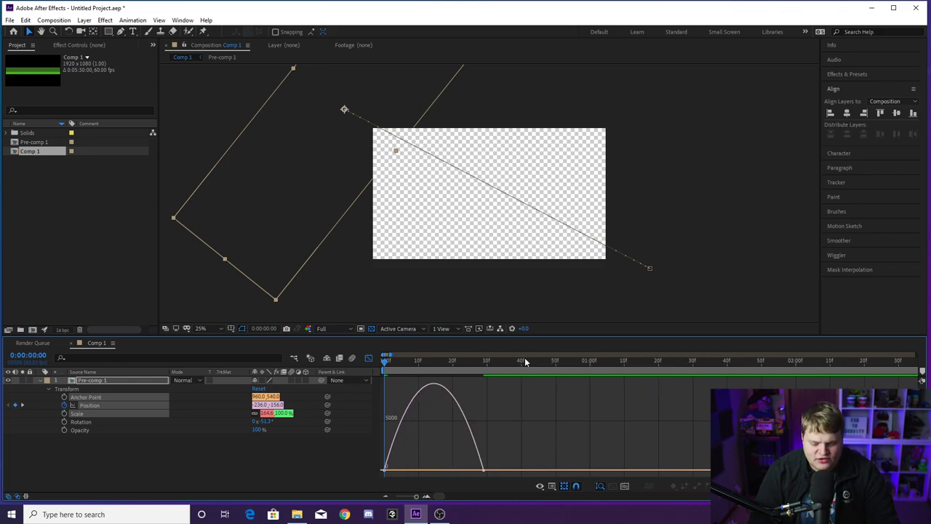
left_click(485, 471)
left_click(384, 470, "shift")
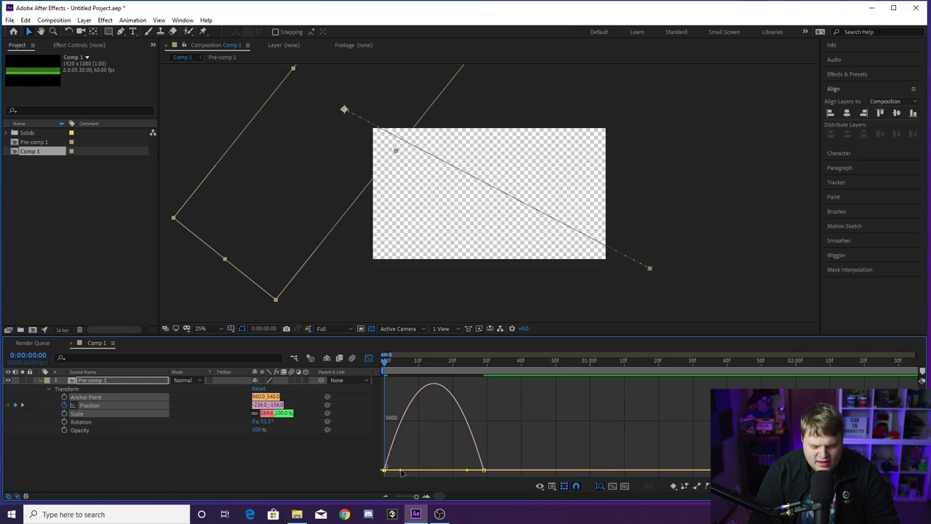
left_click_drag(400, 472, 434, 470)
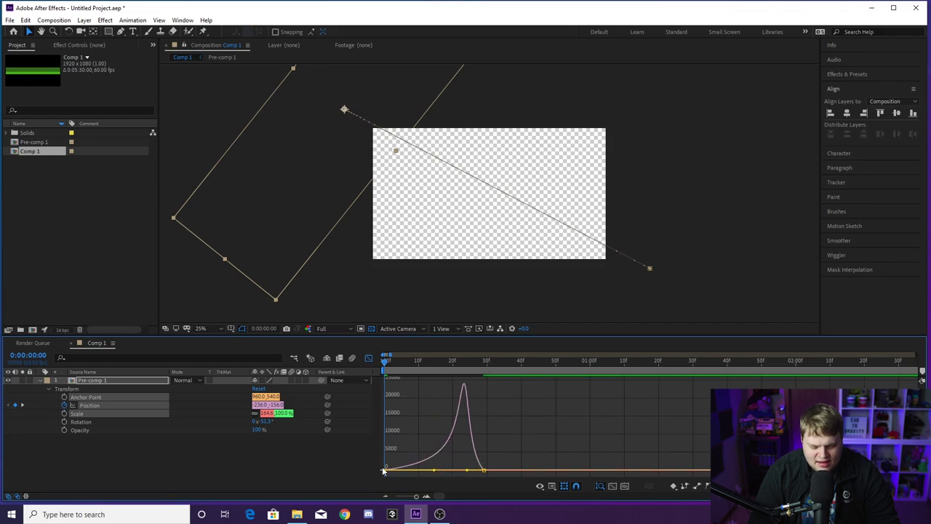
left_click_drag(388, 471, 459, 430)
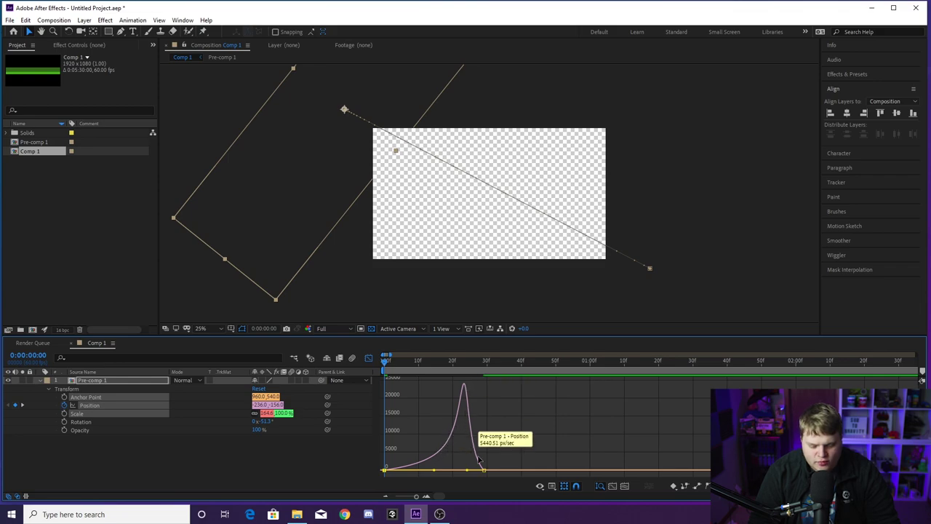
key("space")
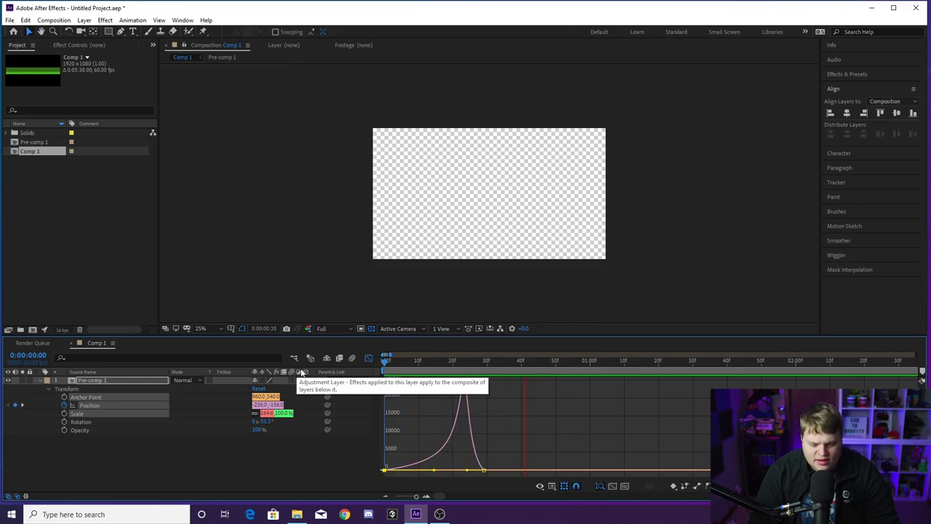
key("space")
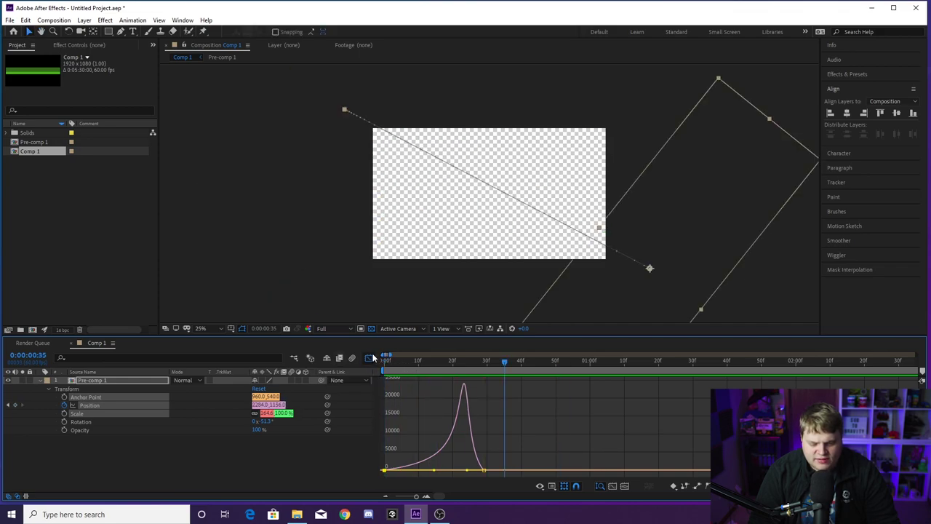
Return from the speed graph, move the second position keyframe out to about frame 50, and preview the slower wipe
left_click(369, 358)
left_click(368, 358)
left_click(368, 358)
left_click_drag(485, 403, 558, 413)
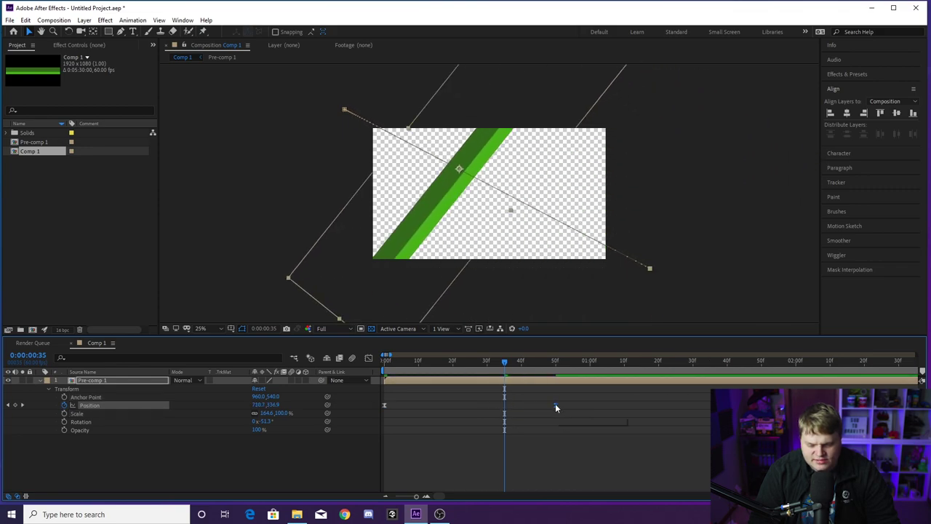
key("Home")
key("space")
key("space")
key("space")
key("space")
Move the second position keyframe to just past 1 second and preview the wipe from the start
left_click_drag(557, 406, 590, 405)
key("Home")
key("space")
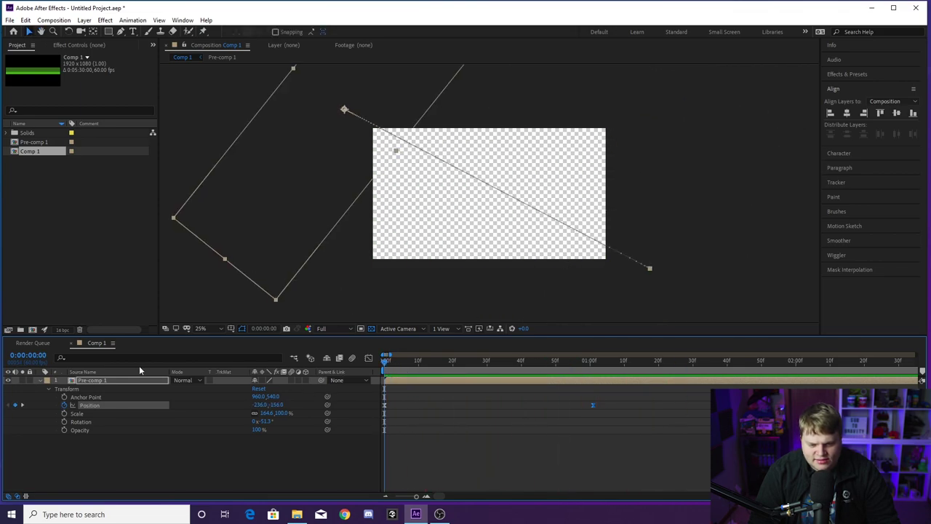
key("space")
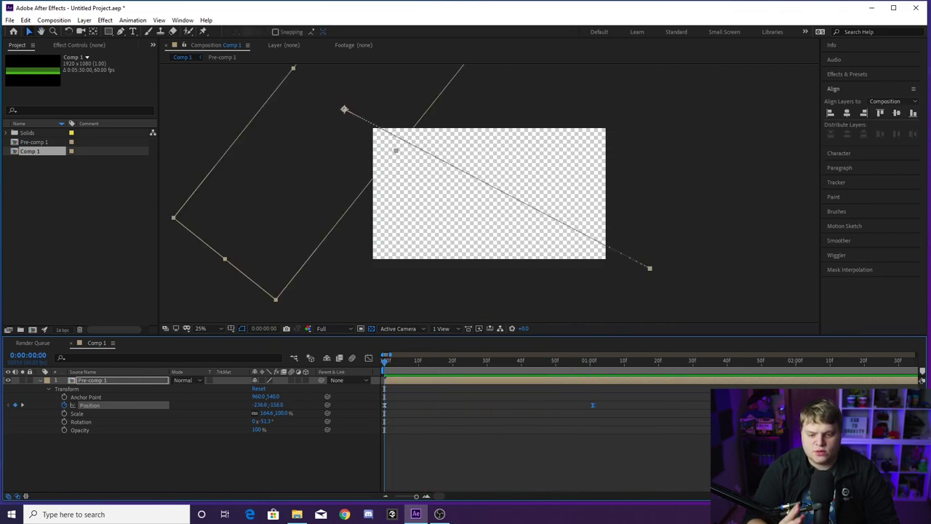
key("space")
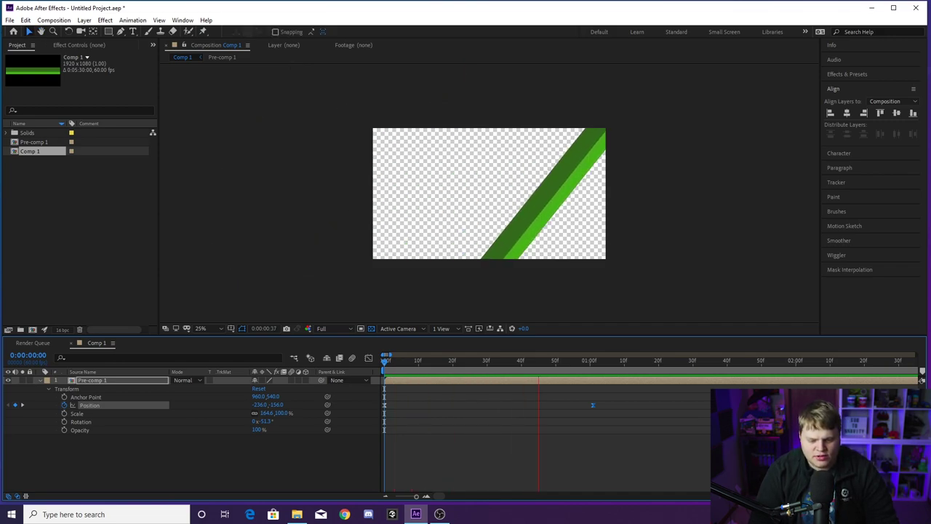
key("space")
key("space")
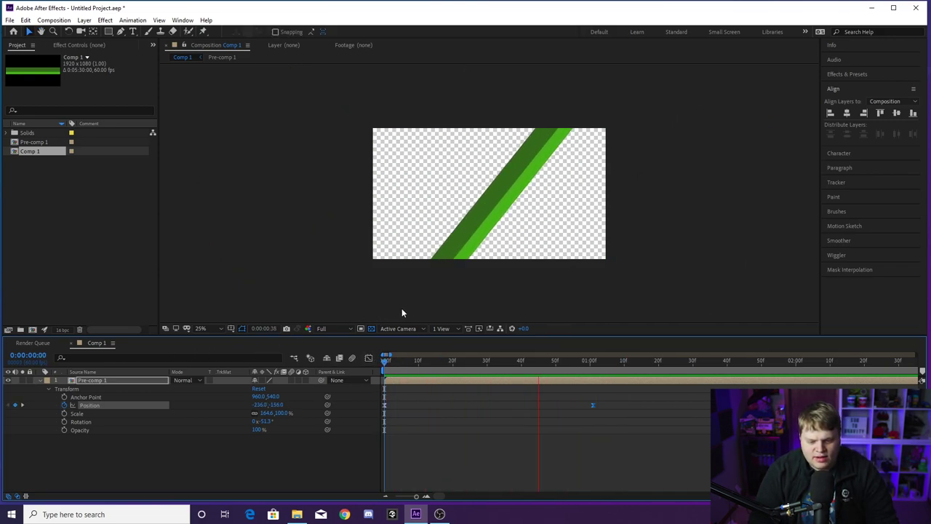
Duplicate the pre-comp layer, shift the duplicate to start at about 1:18, and preview both wipes from the start
left_click(426, 362)
left_click_drag(426, 365, 435, 364)
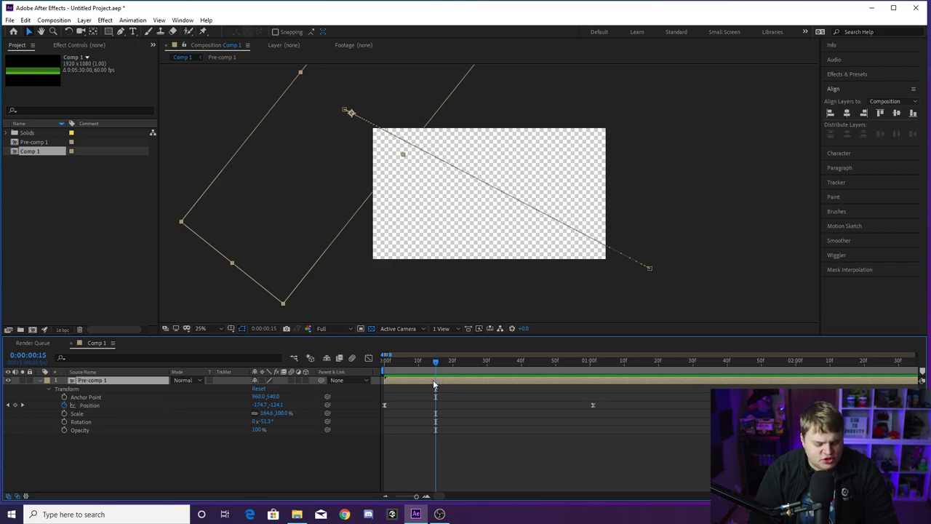
key("ctrl+d")
left_click(386, 496)
left_click(385, 496)
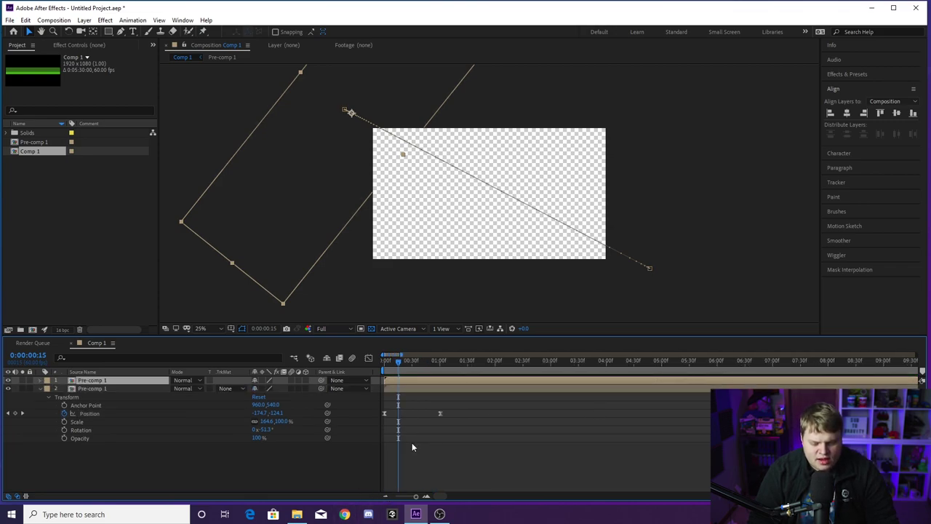
left_click_drag(409, 381, 473, 386)
key("Home")
key("space")
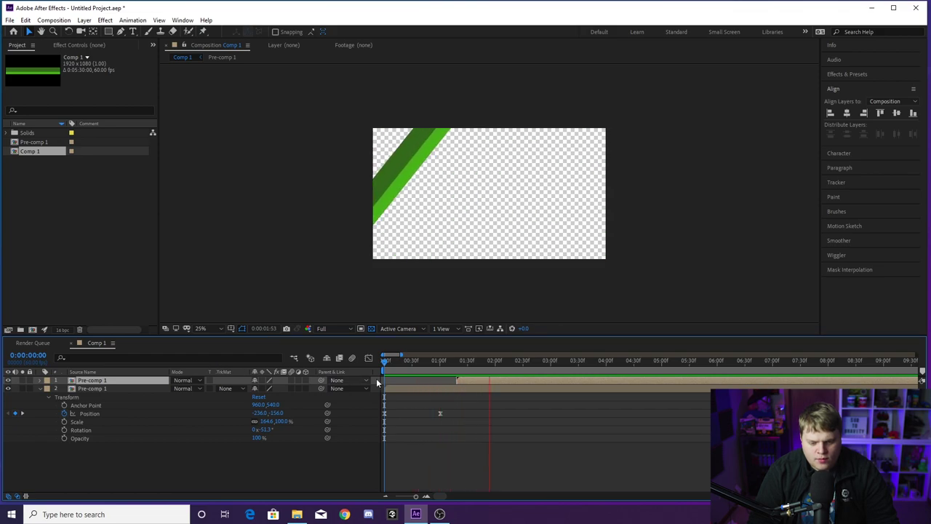
Shift the duplicate layer earlier to start at about 0:50, previewing the timing between the two wipes
key("space")
key("Home")
key("space")
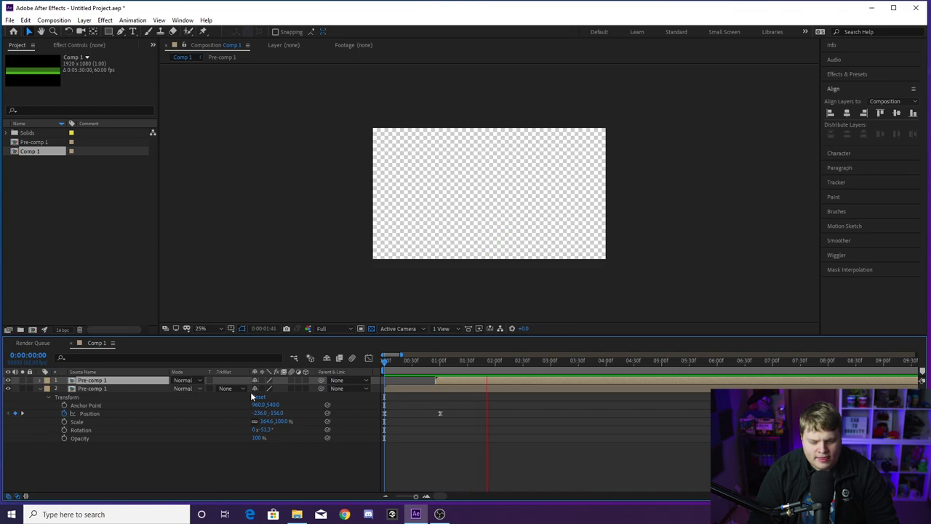
key("space")
left_click_drag(466, 379, 462, 378)
key("space")
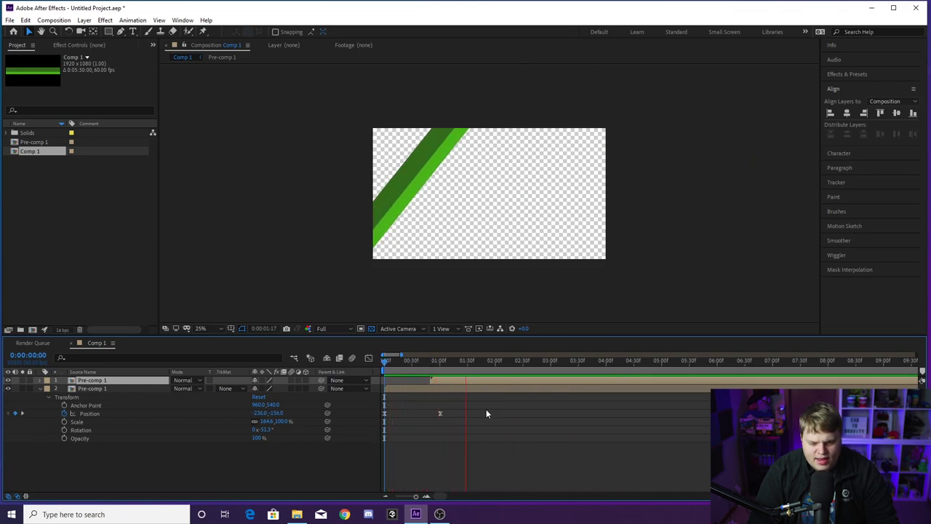
Reveal the duplicate layer's position keyframes and adjust their easing handle in the speed graph
left_click(440, 362)
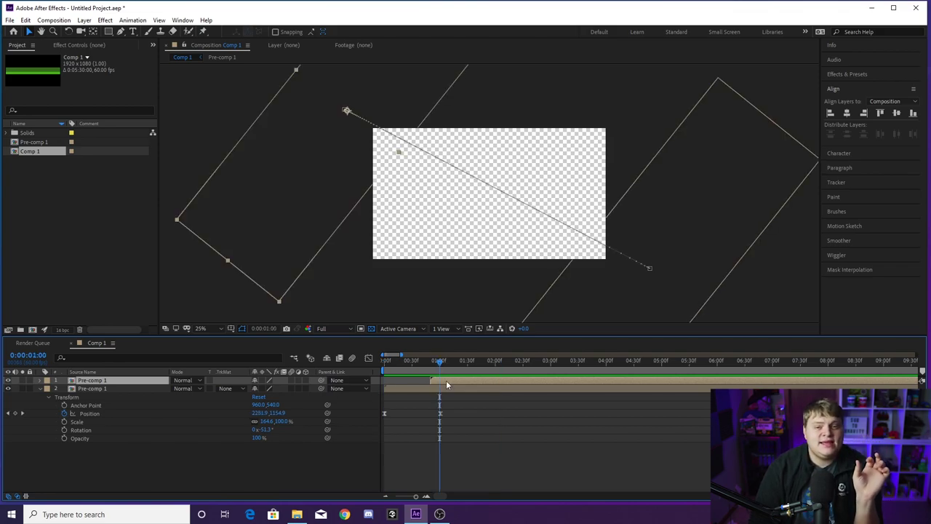
left_click(39, 389)
left_click(39, 379)
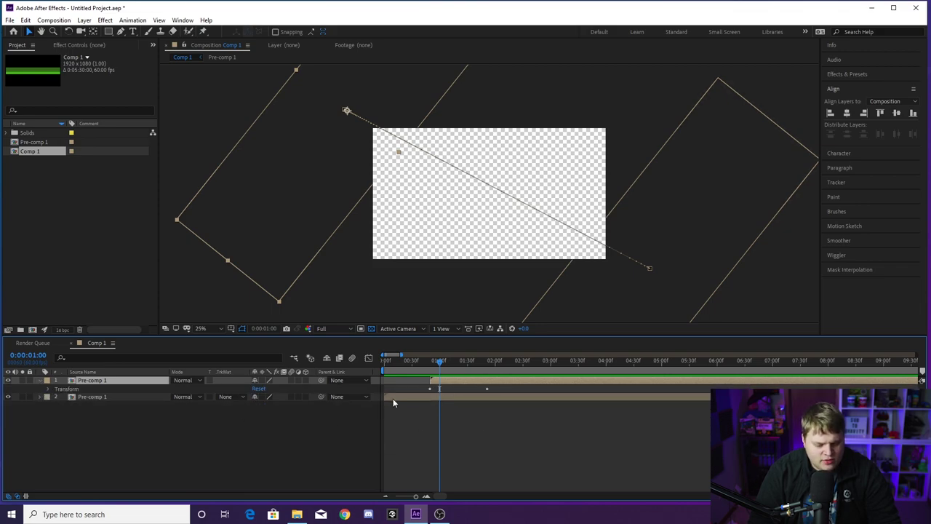
left_click(49, 388)
left_click_drag(506, 400, 428, 423)
left_click_drag(446, 361, 466, 369)
left_click_drag(510, 402, 422, 412)
left_click(369, 359)
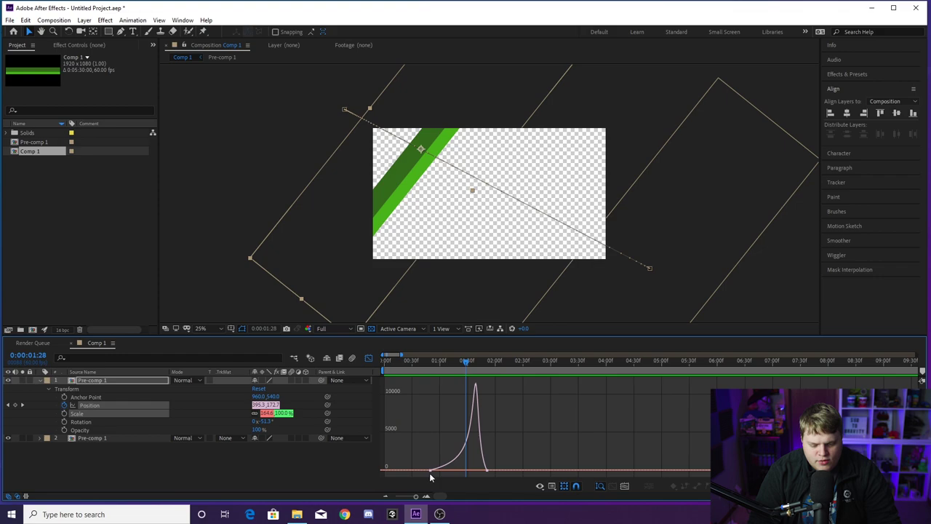
mouse_move(458, 473)
left_mouse_down()
mouse_move(432, 475)
mouse_move(477, 470)
mouse_move(459, 470)
left_mouse_up()
Return to the layer view and preview both stripe wipes from the start of the timeline
left_click(428, 363)
left_click_drag(428, 362, 209, 362)
left_click(369, 358)
key("space")
key("space")
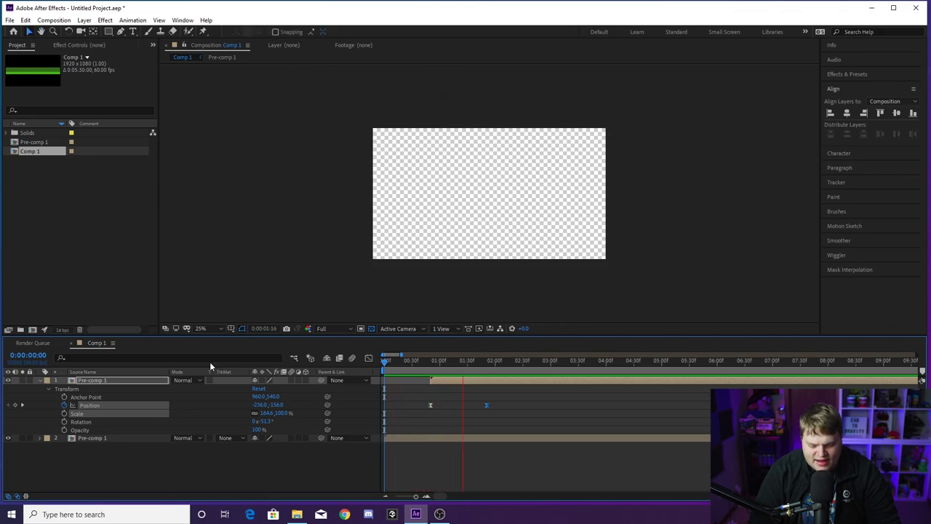
Shift the duplicate layer later to start at about 1:08 and preview the timing of both wipes
left_click_drag(457, 384, 68, 348)
key("space")
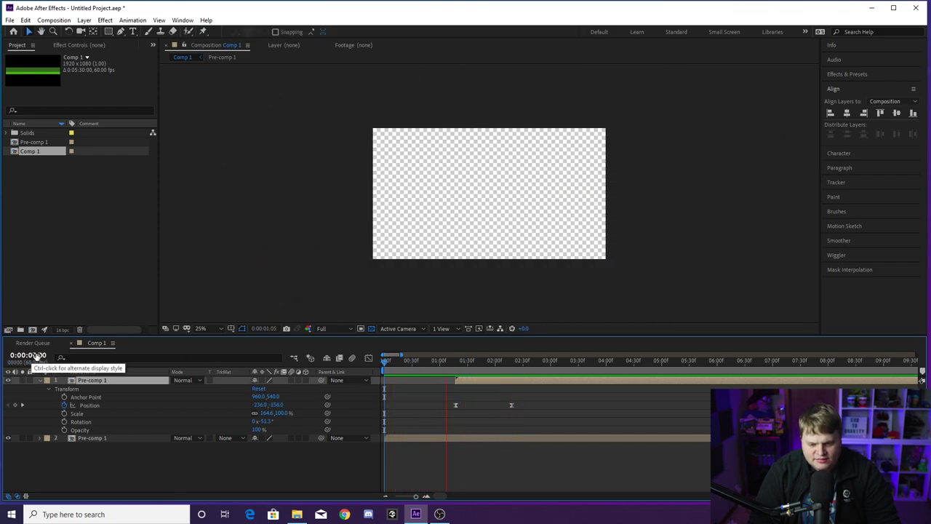
key("space")
left_click_drag(464, 381, 374, 363)
key("space")
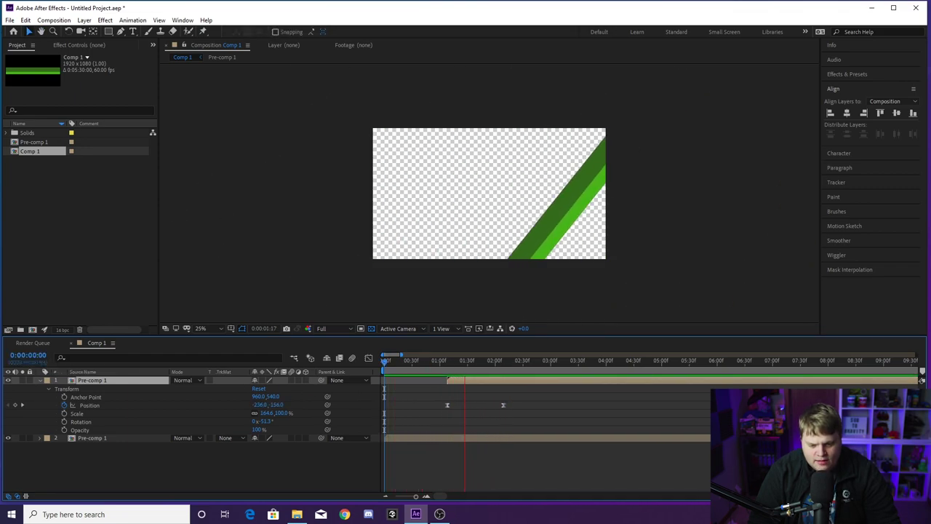
key("space")
key("space")
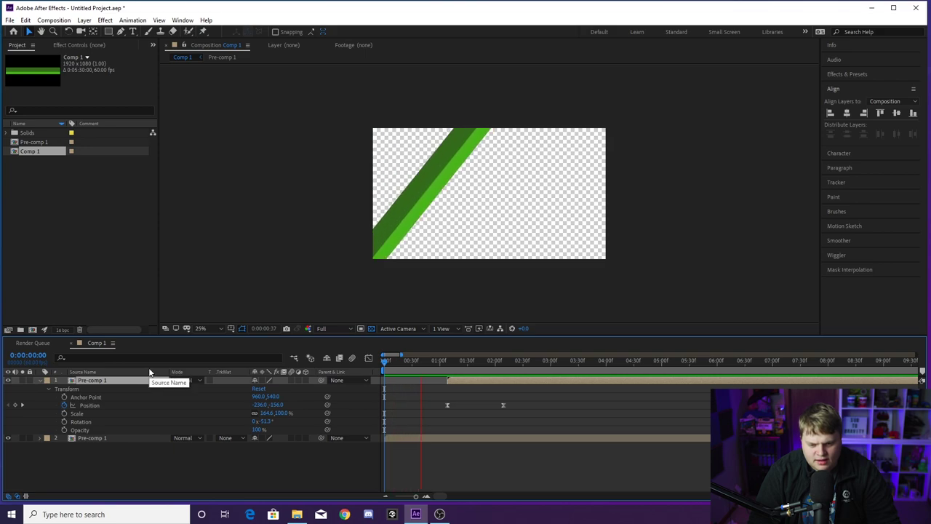